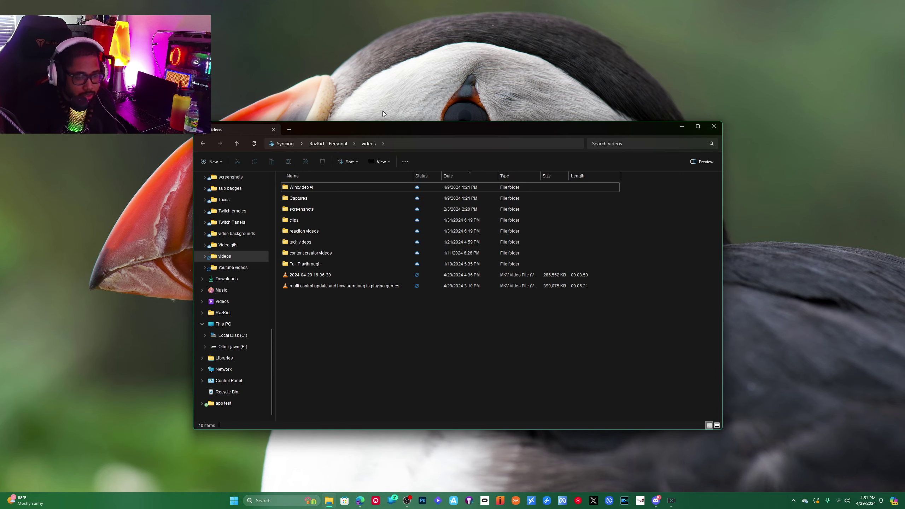
Step: Move the videos folder window slightly up and to the left
left_click_drag(416, 135, 370, 125)
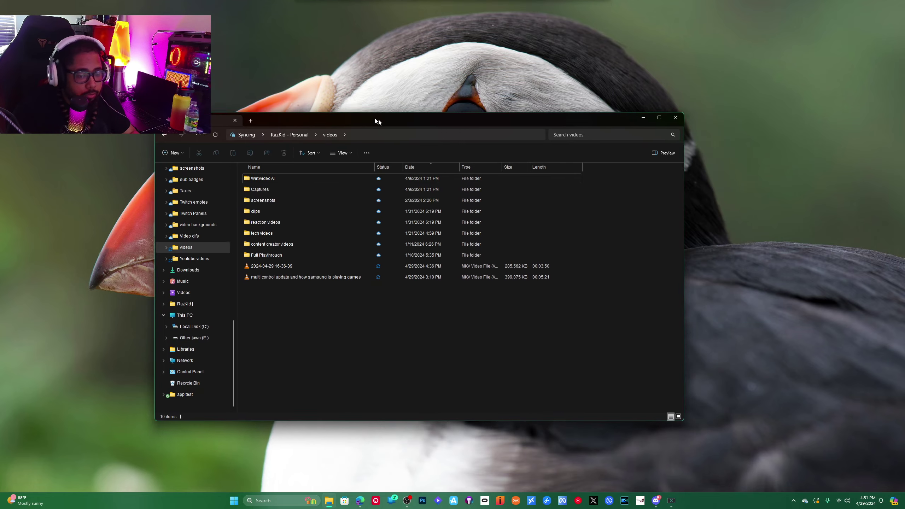
Step: Close the videos folder window and relaunch File Explorer from Windows search
left_click(666, 116)
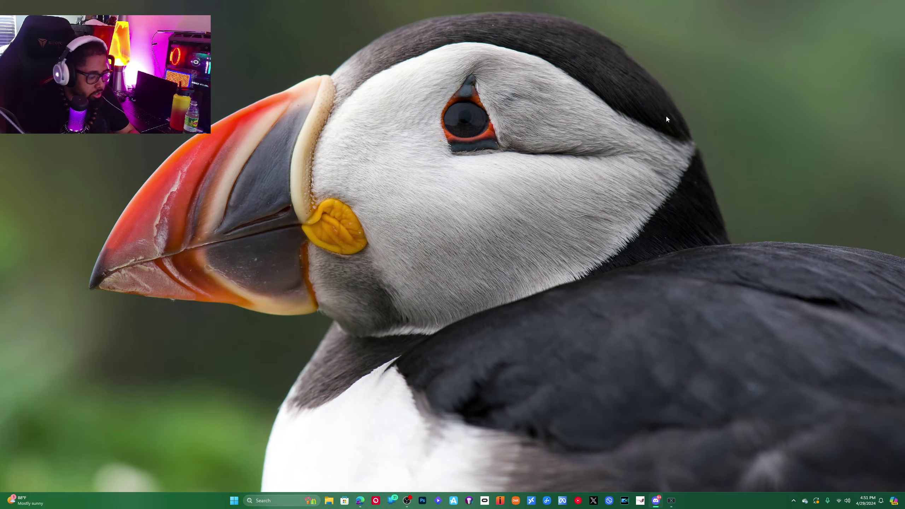
key("super")
type("file")
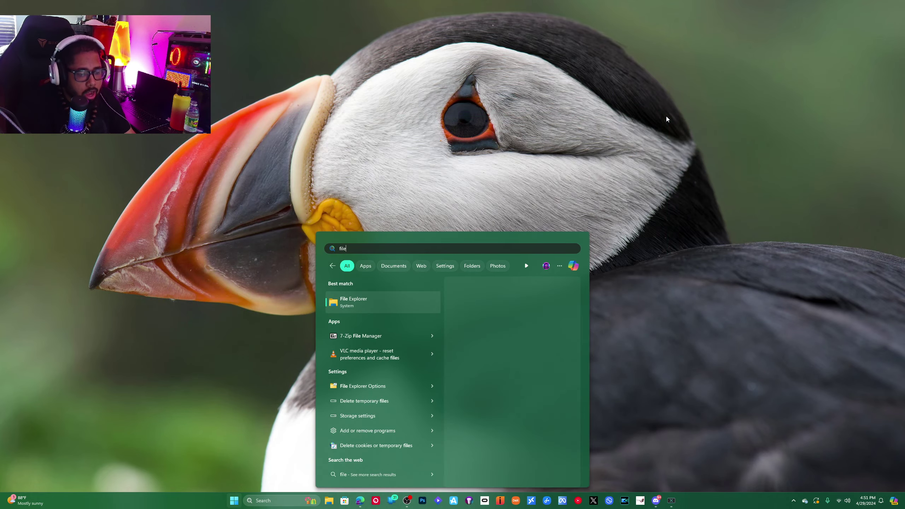
key("Return")
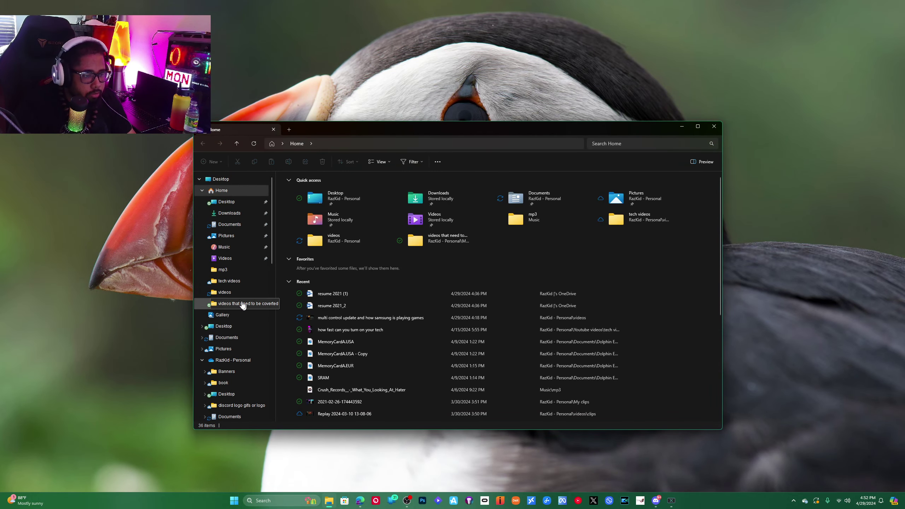
scroll(234, 283, "down", 10)
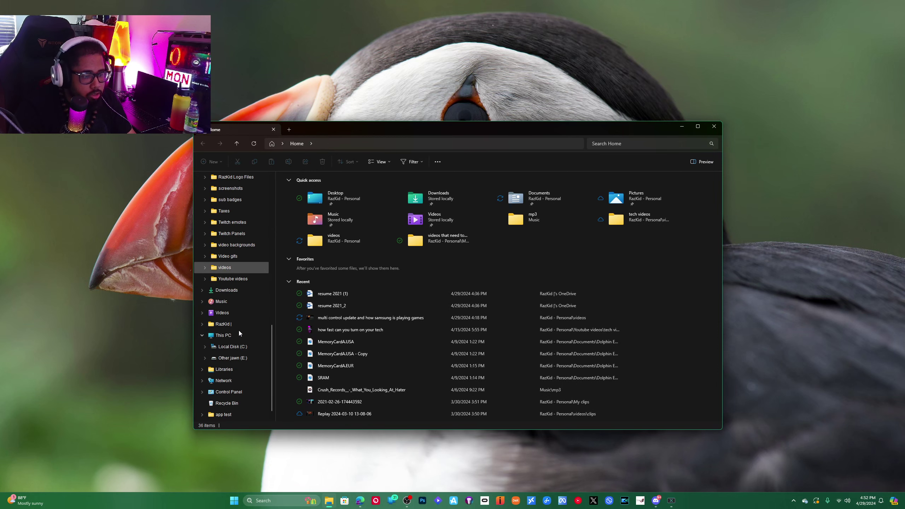
Step: Open the videos folder and enable File name extensions under View > Show
left_click(220, 268)
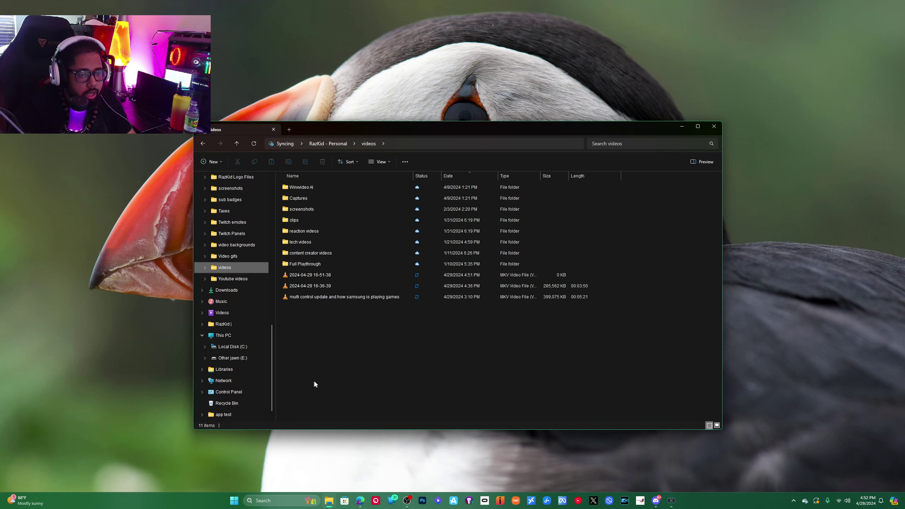
left_click(379, 163)
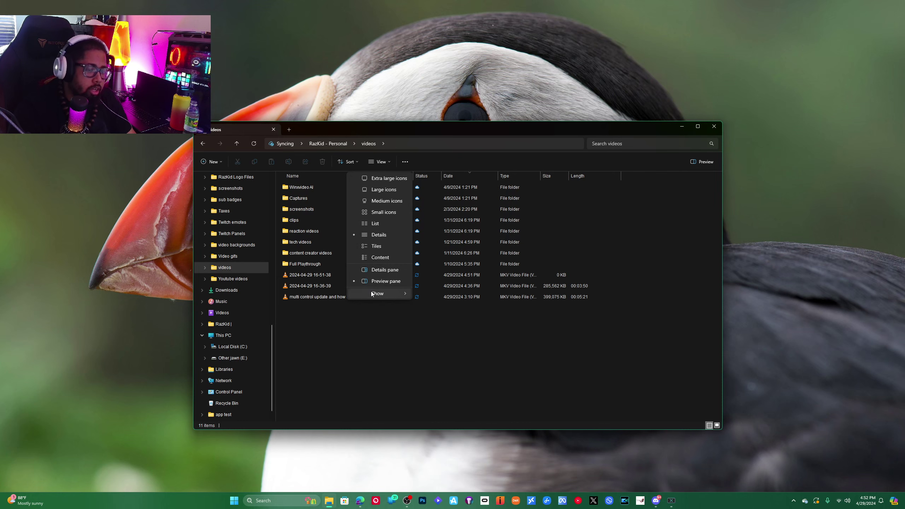
mouse_move(377, 294)
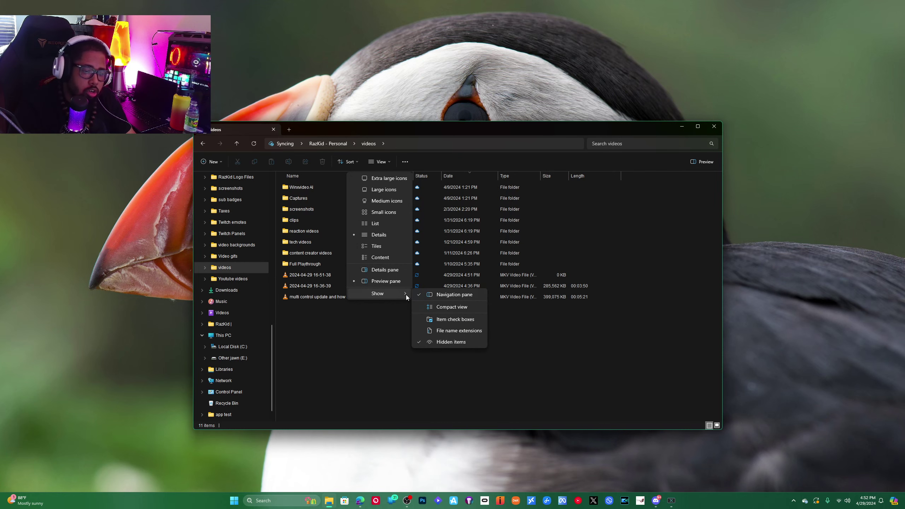
left_click(447, 332)
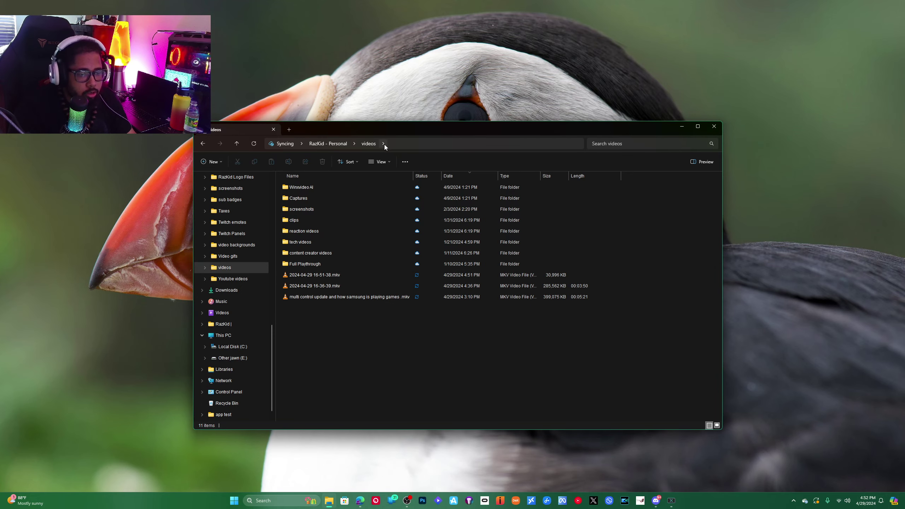
left_click(381, 163)
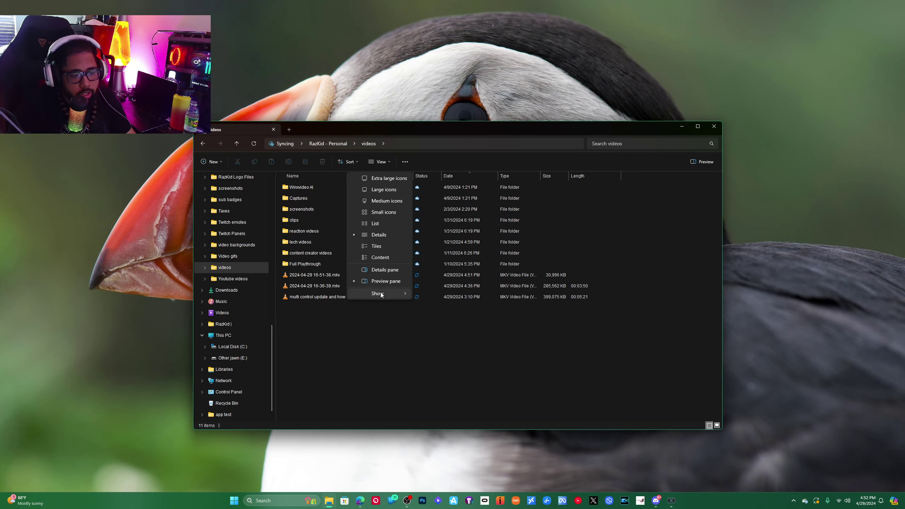
left_click(449, 331)
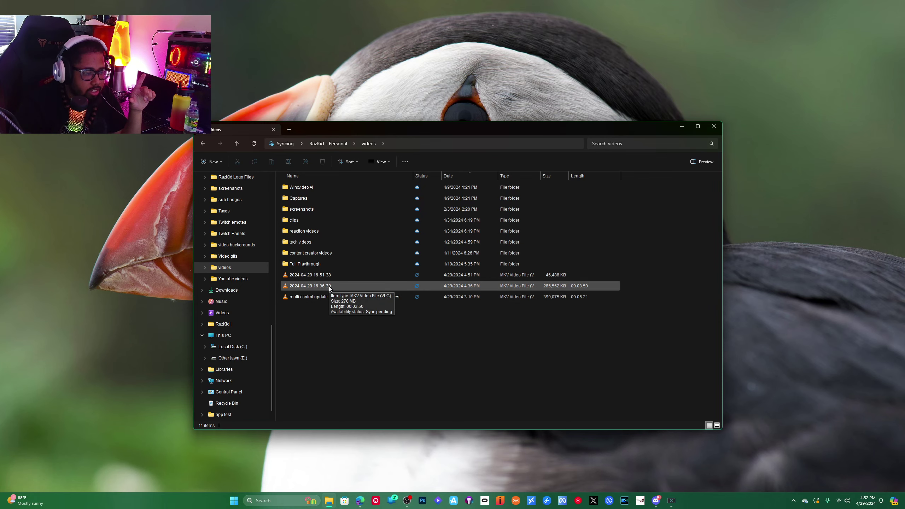
left_click(328, 286)
left_click(329, 286)
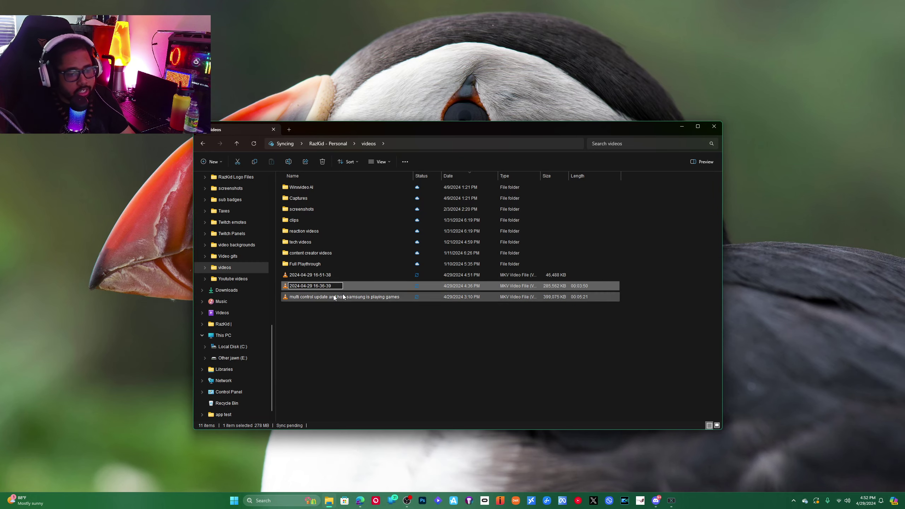
left_click(379, 162)
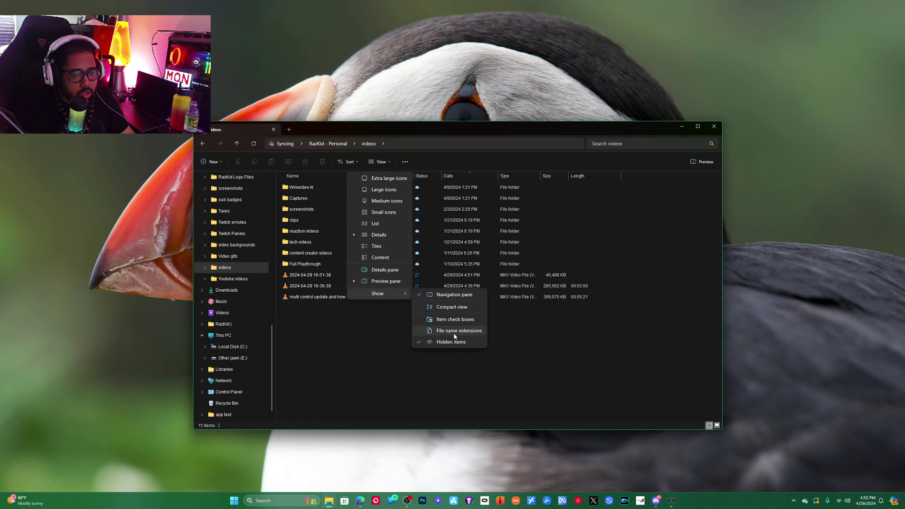
left_click(452, 331)
left_click(343, 289)
left_click(343, 287)
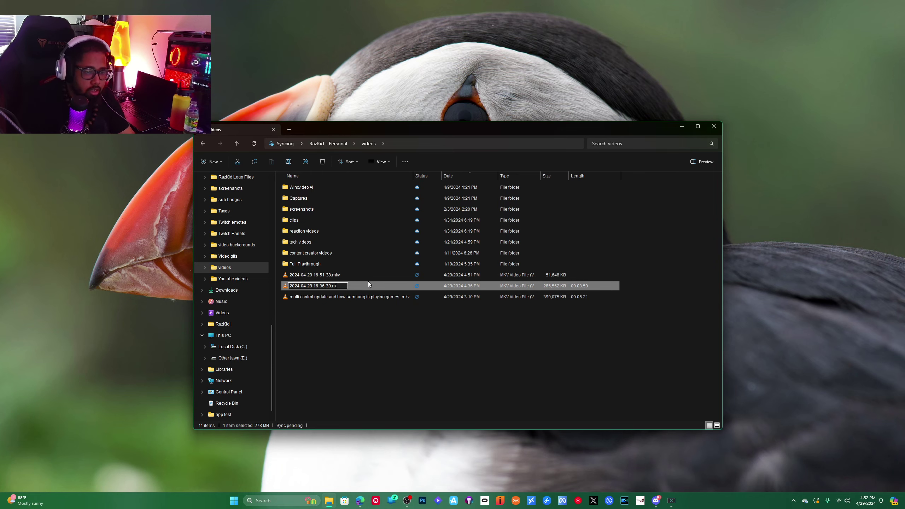
type("p4")
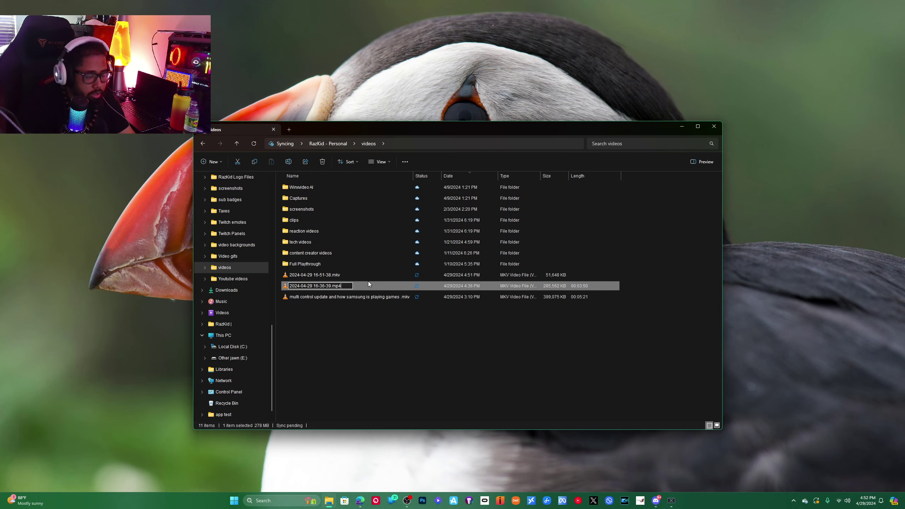
key("BackSpace")
key("BackSpace")
key("BackSpace")
type("kv")
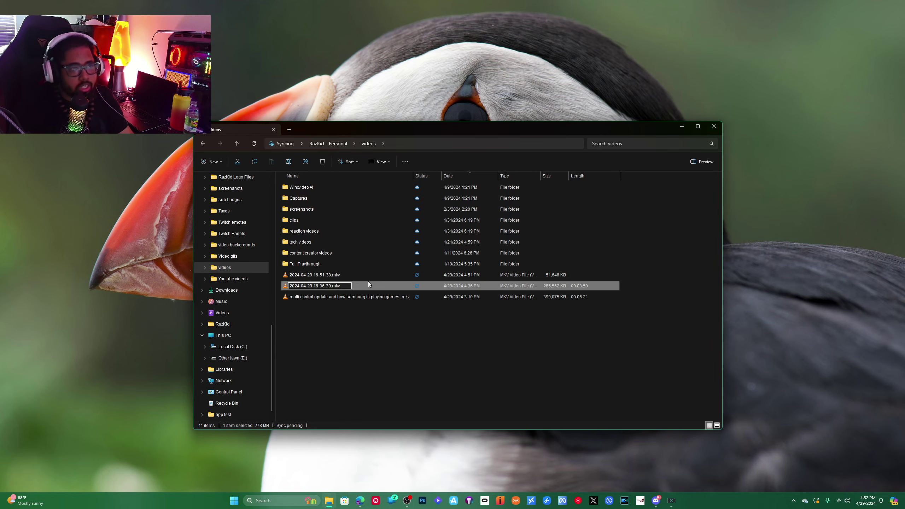
key("Return")
left_click(362, 346)
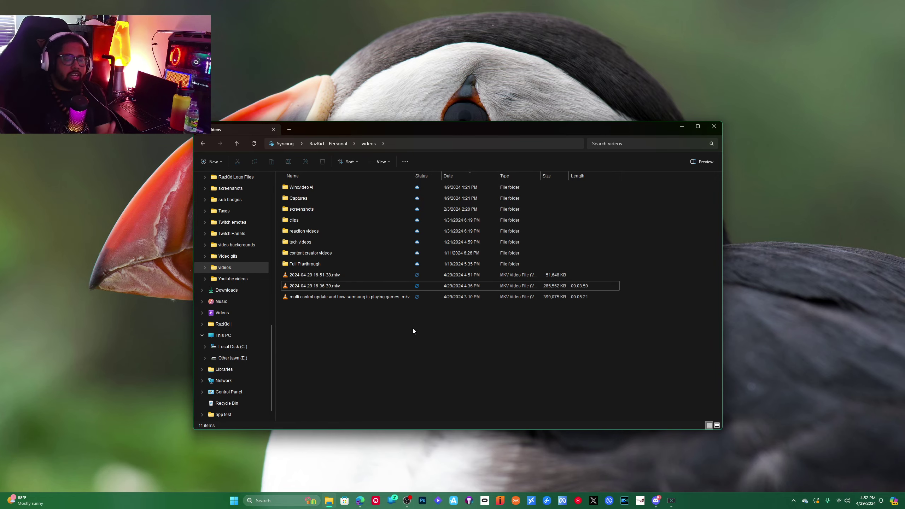